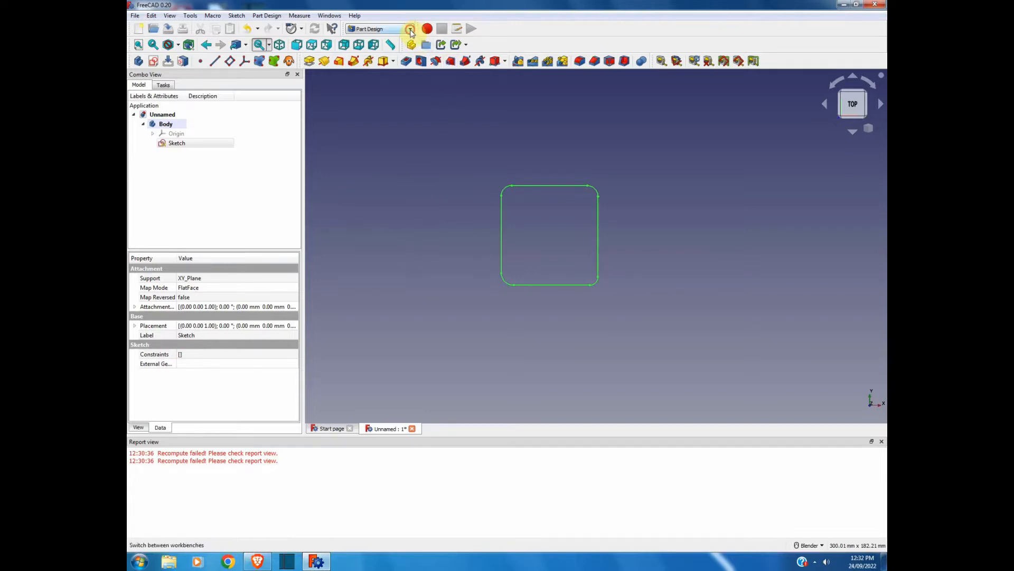
Switch to the Sketcher workbench, open the rounded-square sketch to inspect its geometry and constraints, and close it.
click(411, 30)
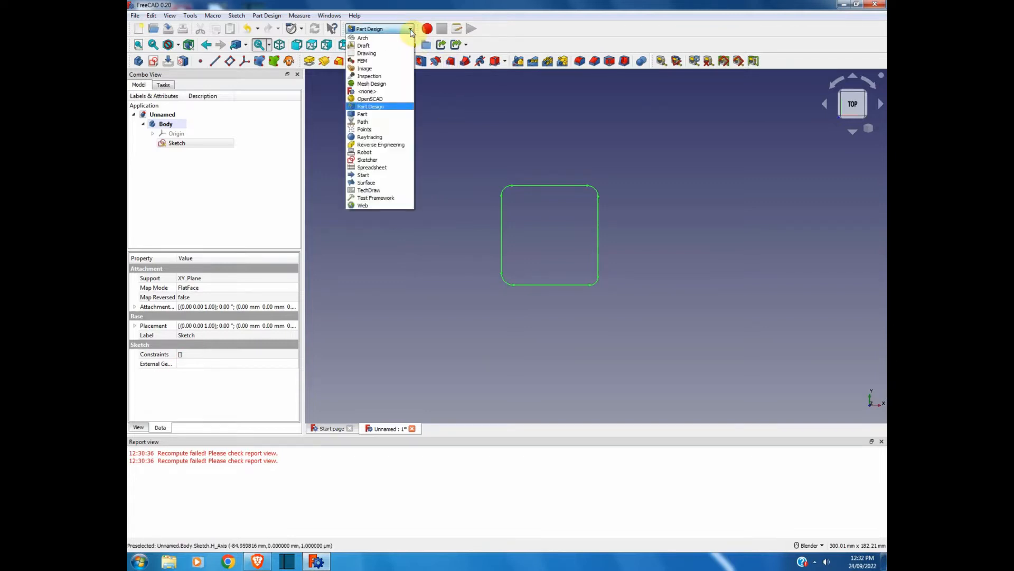
click(376, 160)
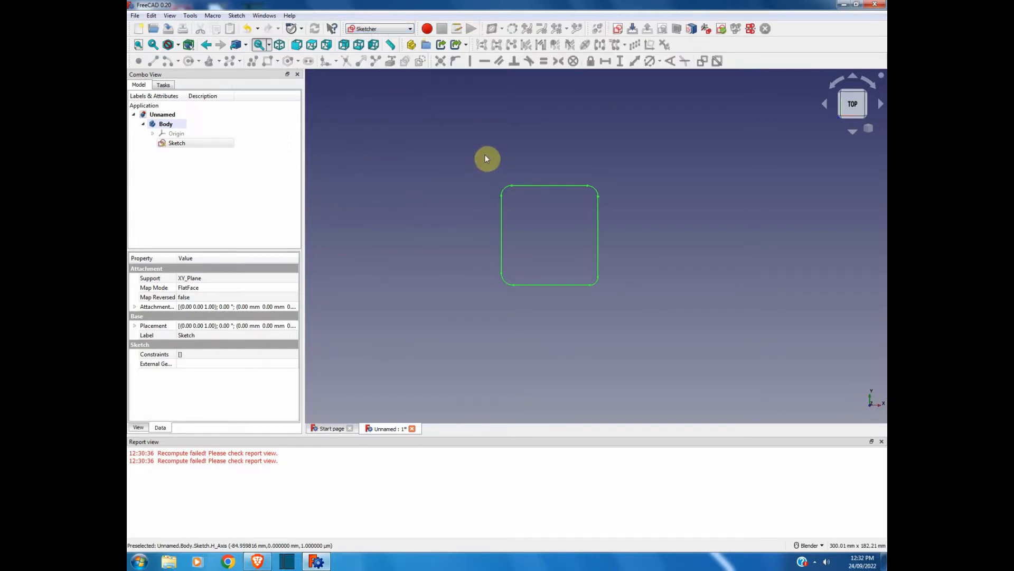
double_click(164, 143)
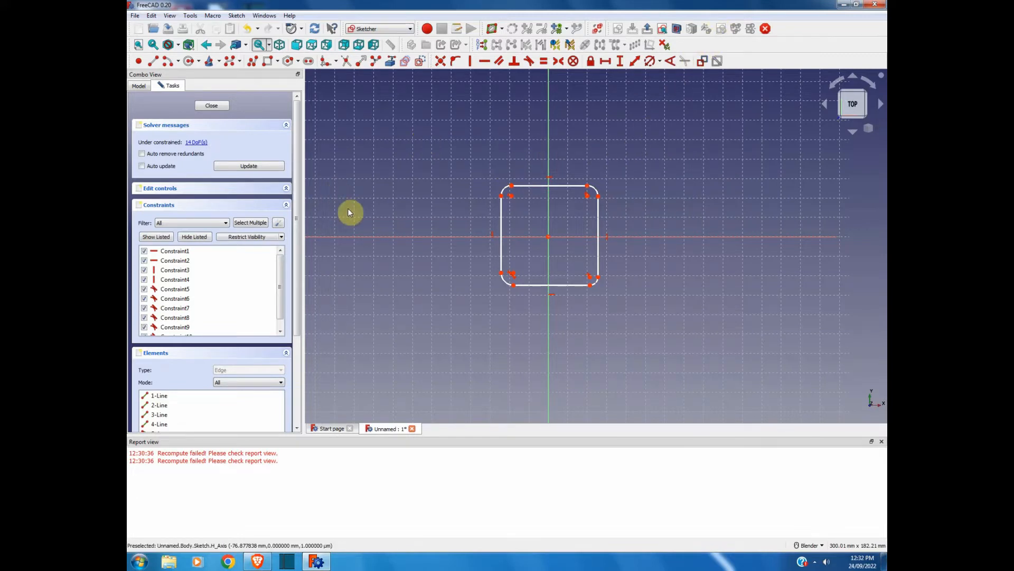
click(211, 106)
click(176, 142)
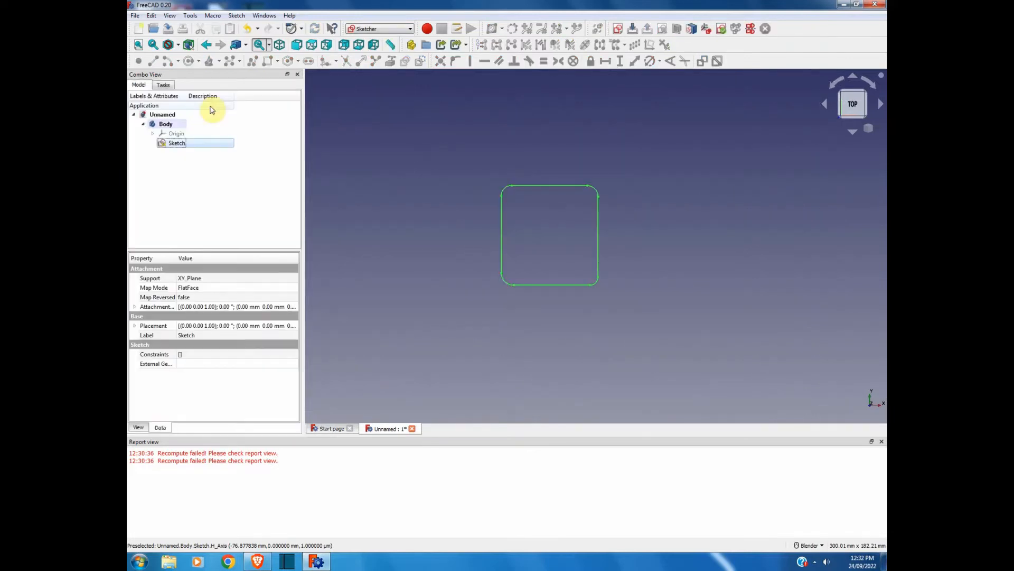
click(174, 143)
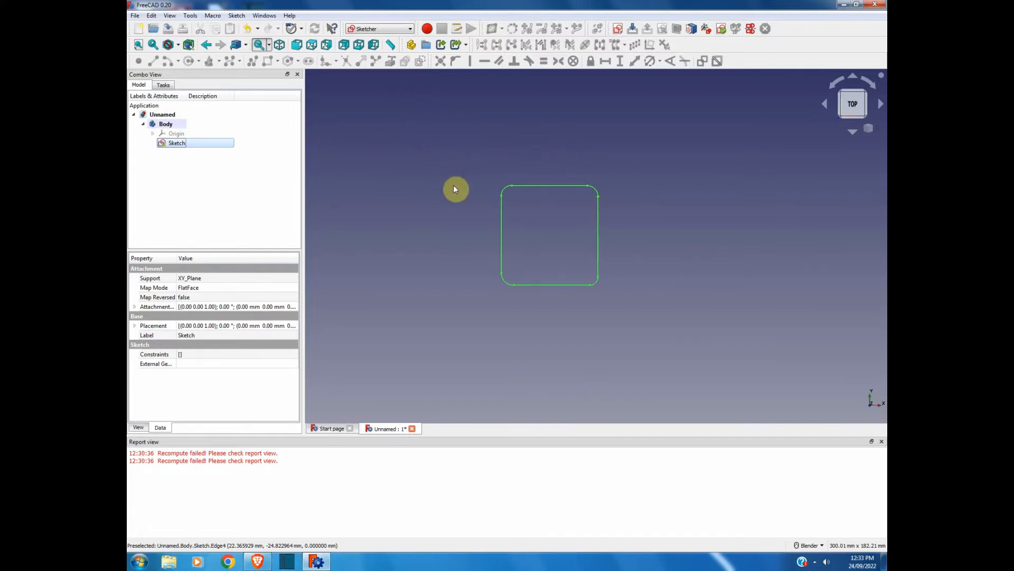
Try to pad the rounded-square sketch by 10 mm along its normal in the Part Design workbench.
click(410, 30)
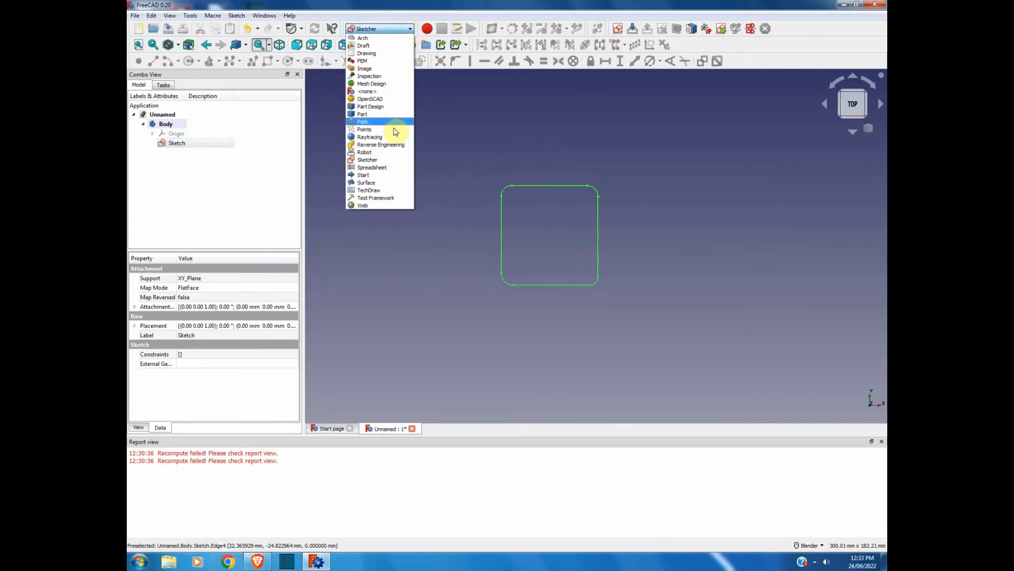
click(388, 106)
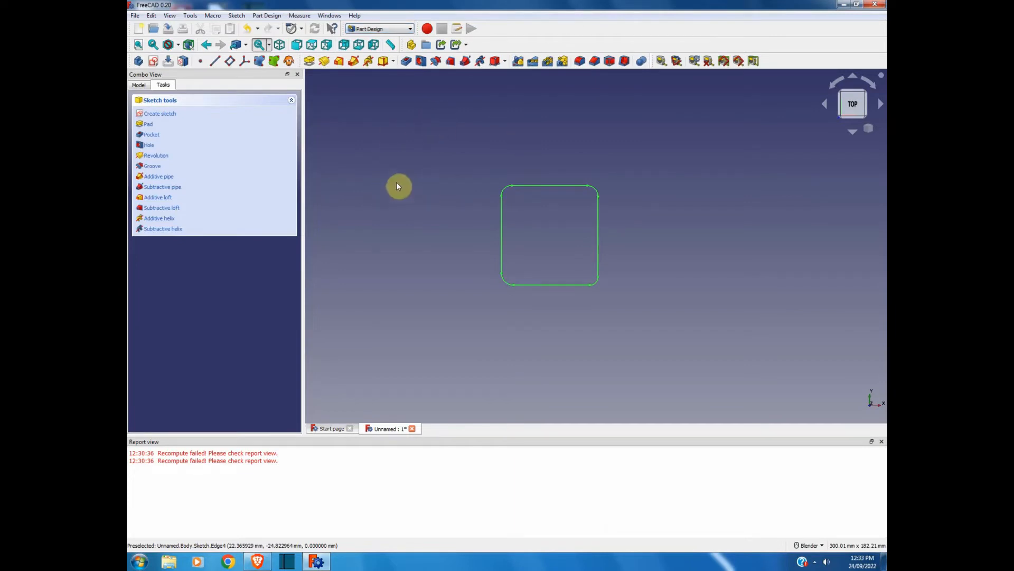
click(147, 124)
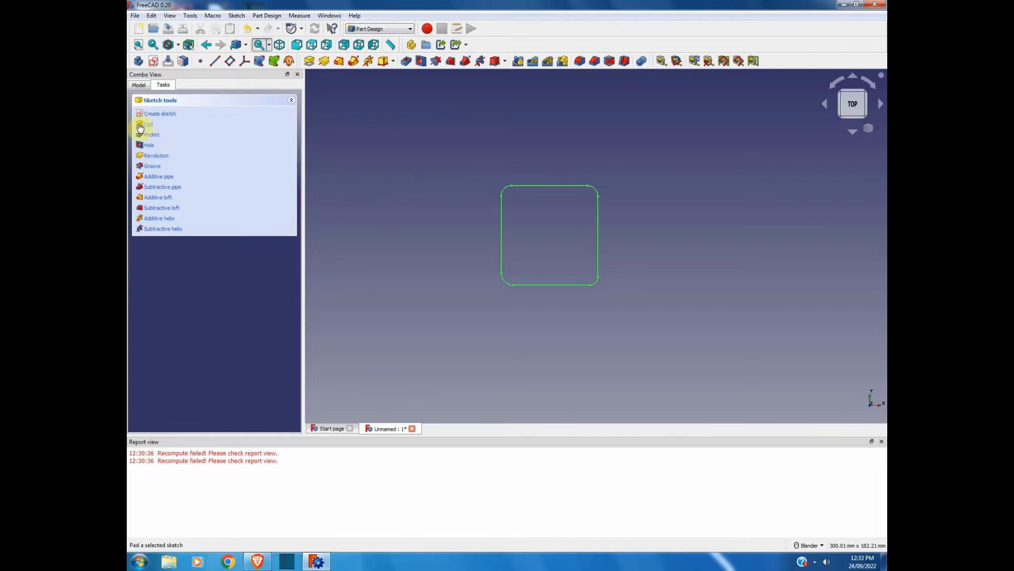
click(139, 125)
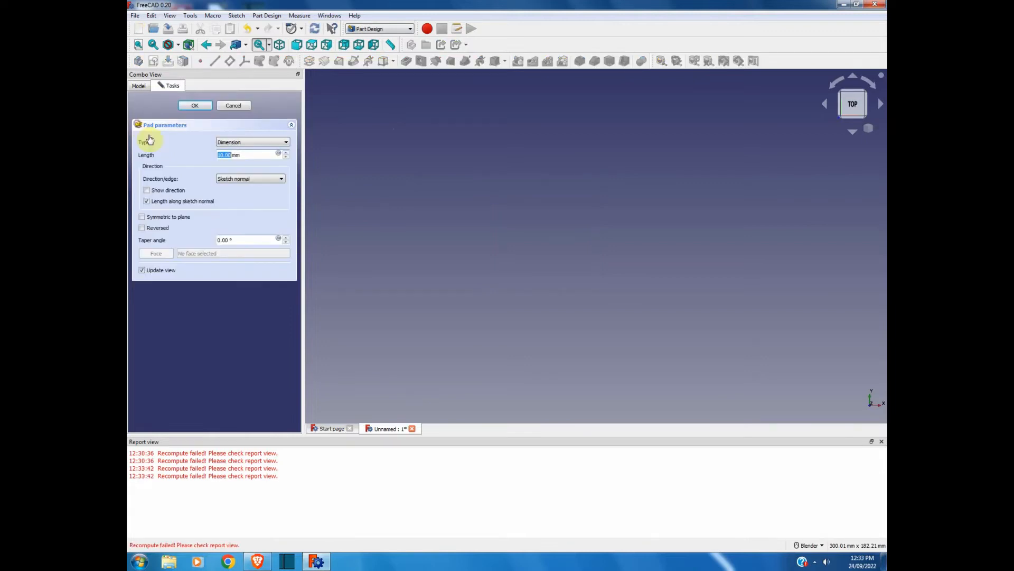
click(200, 108)
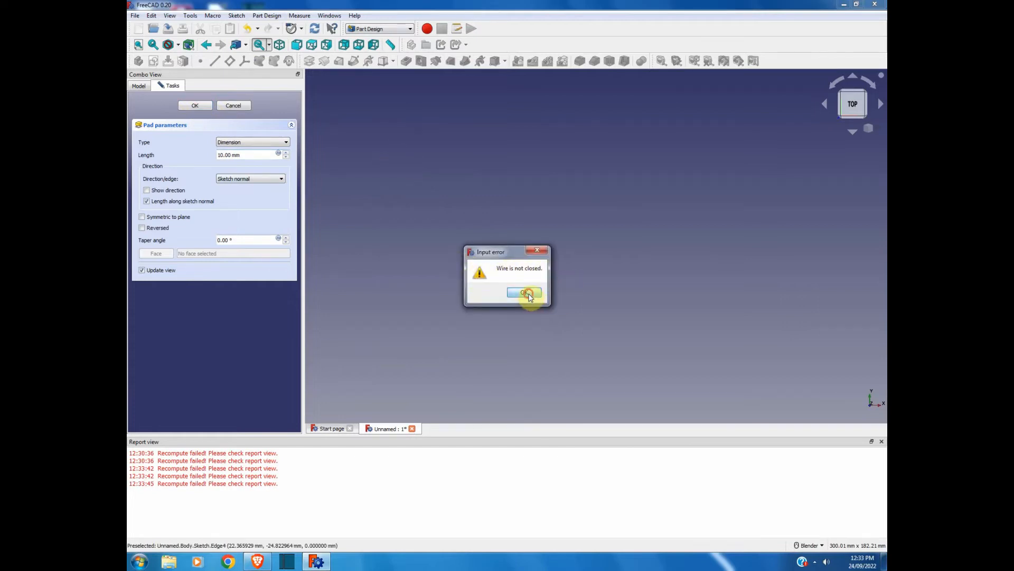
click(530, 295)
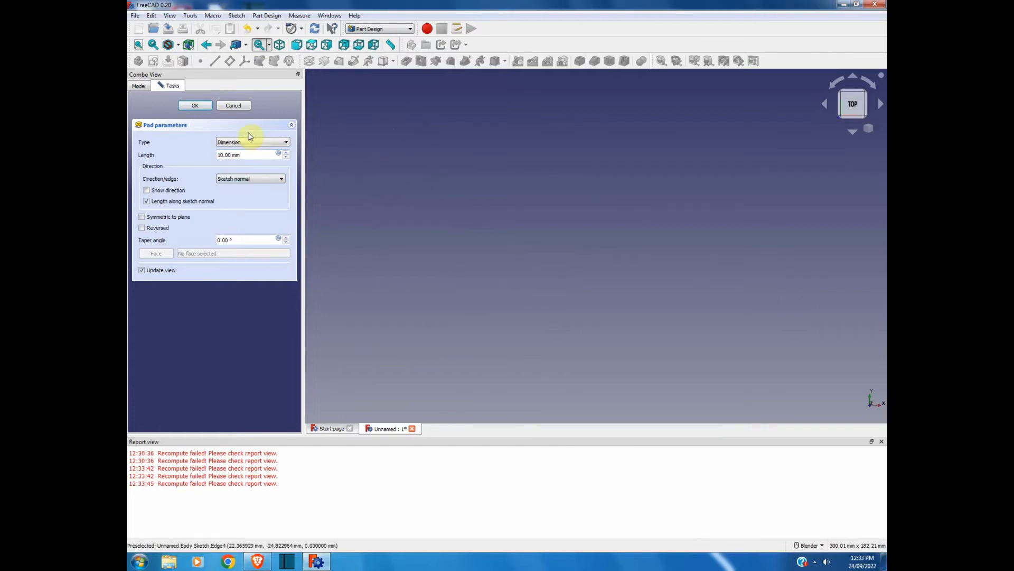
click(228, 106)
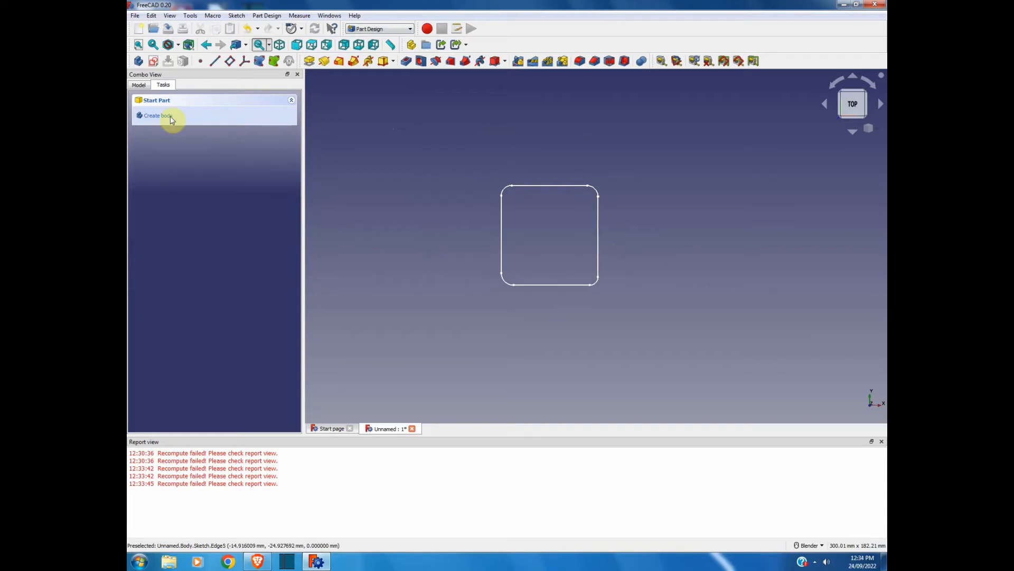
click(139, 84)
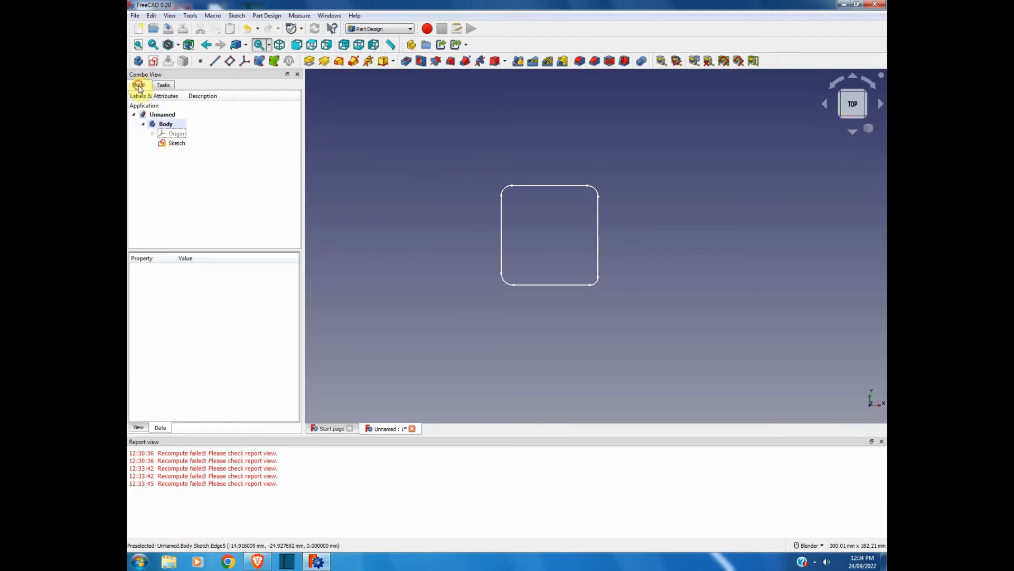
double_click(177, 144)
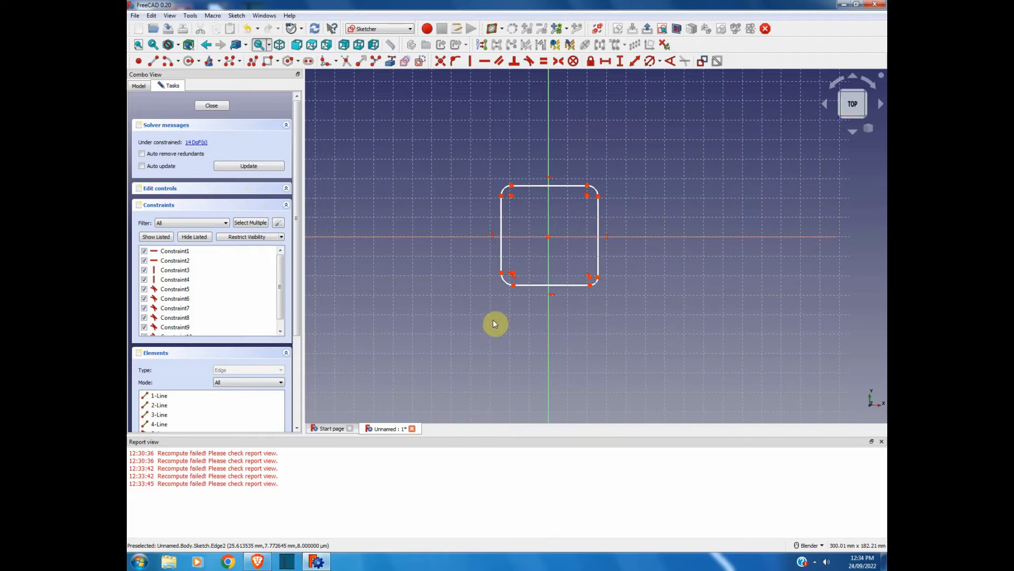
click(409, 30)
click(408, 29)
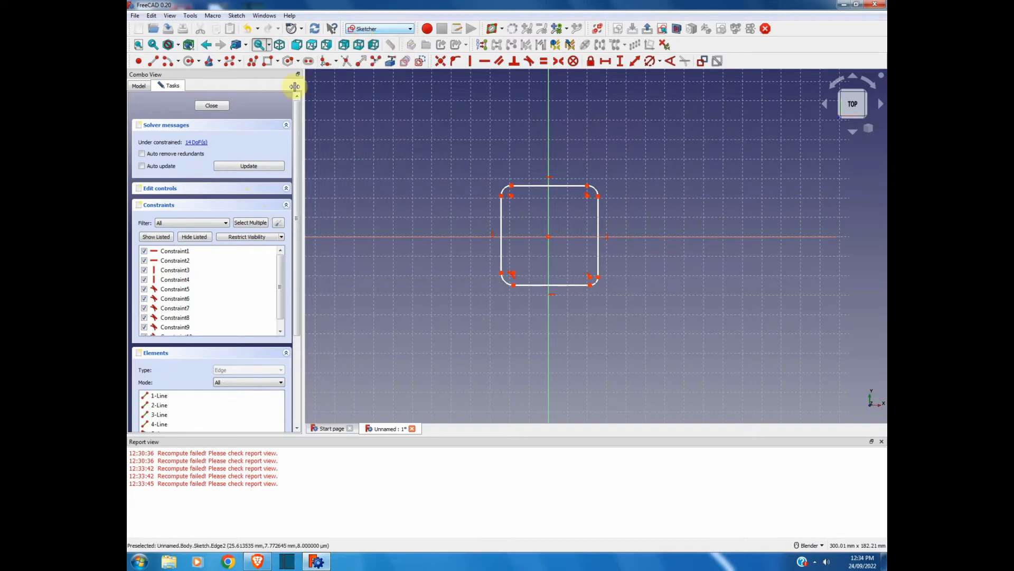
click(212, 106)
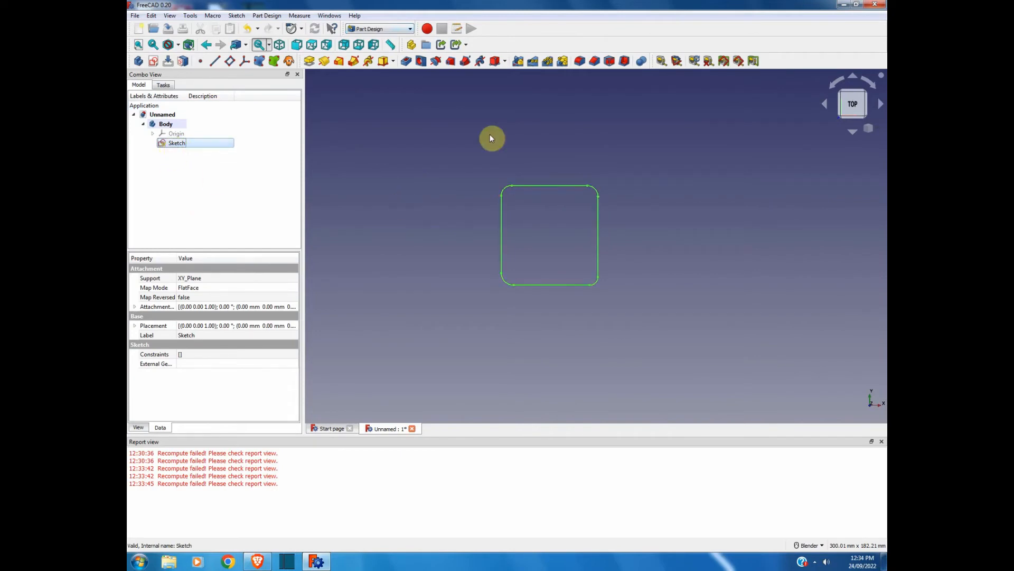
Validate the sketch in the Sketcher workbench, highlighting troublesome vertexes and running the fix for degenerated geometry.
click(410, 29)
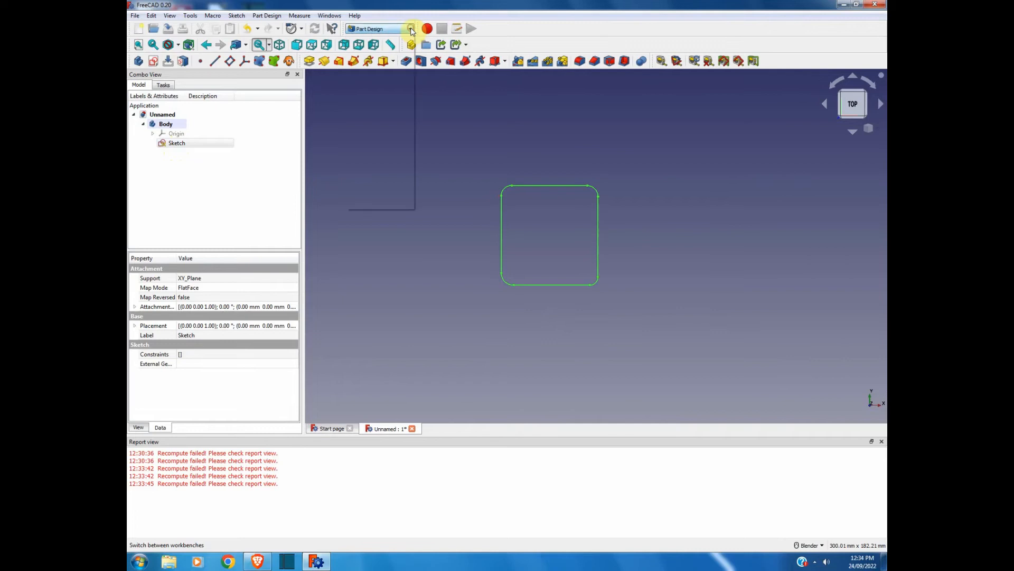
click(390, 159)
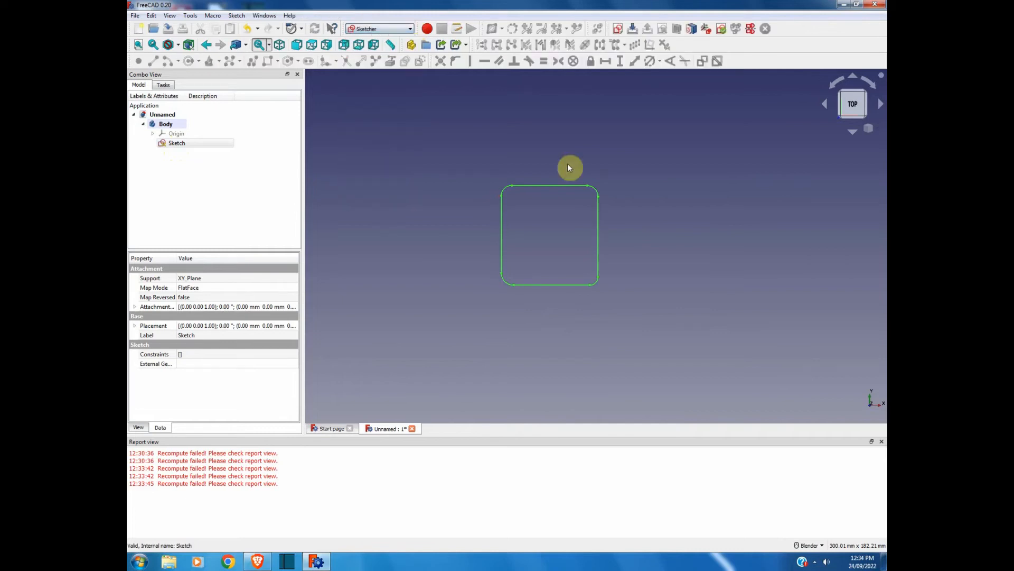
click(721, 28)
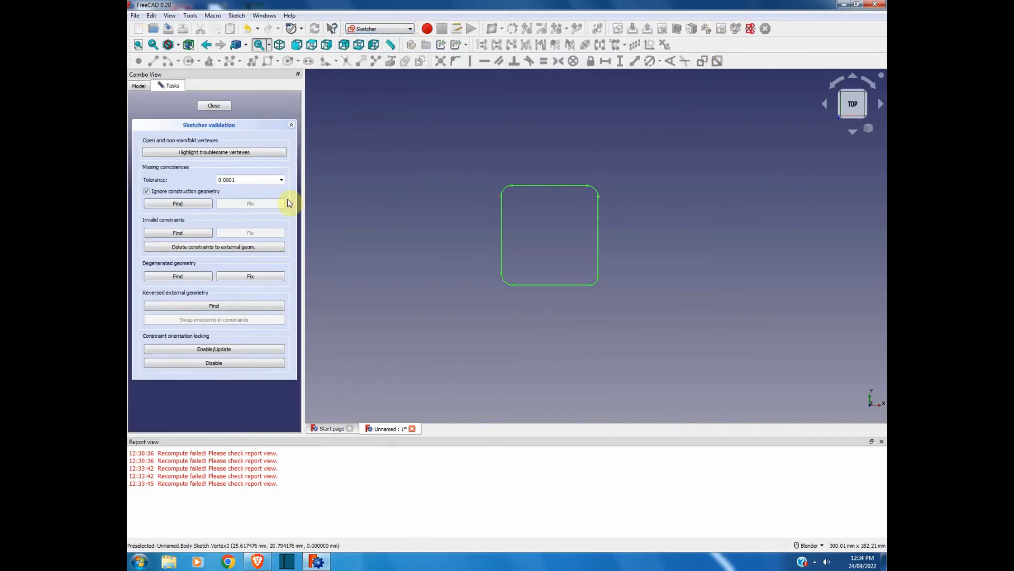
click(216, 153)
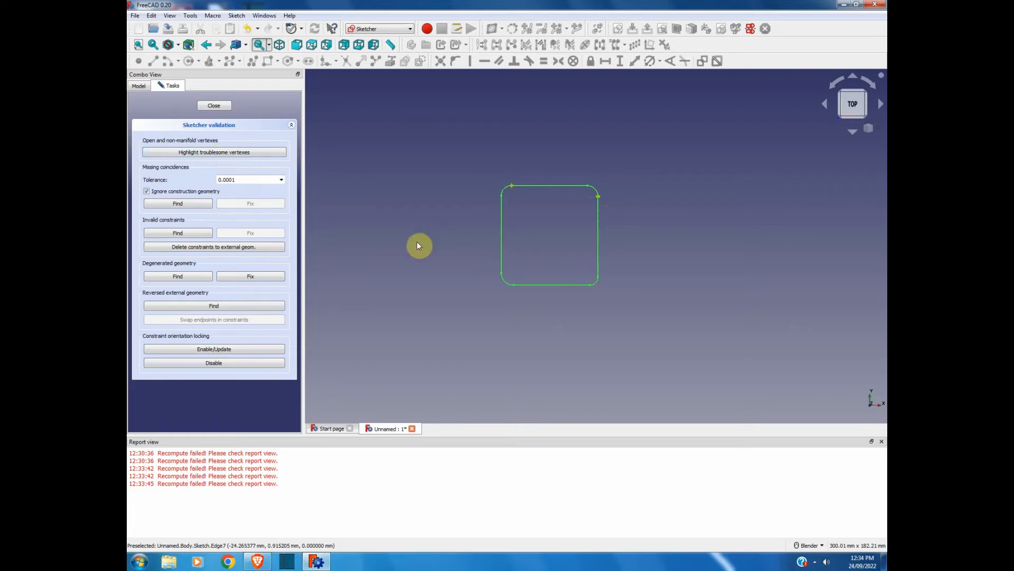
click(249, 277)
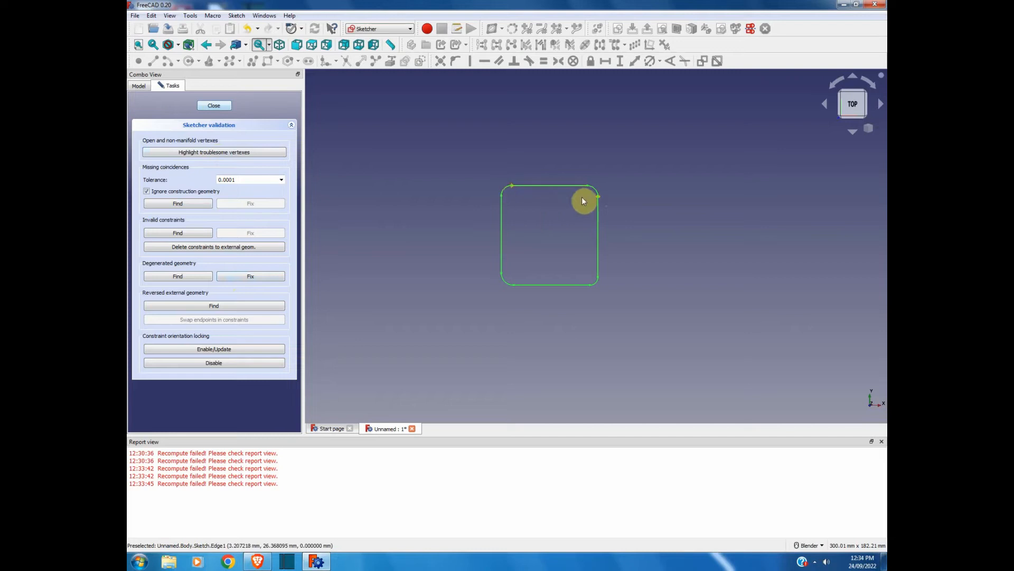
click(214, 106)
Open the sketch for editing and pull the top edge's left endpoint slightly away from the corner arc.
double_click(172, 143)
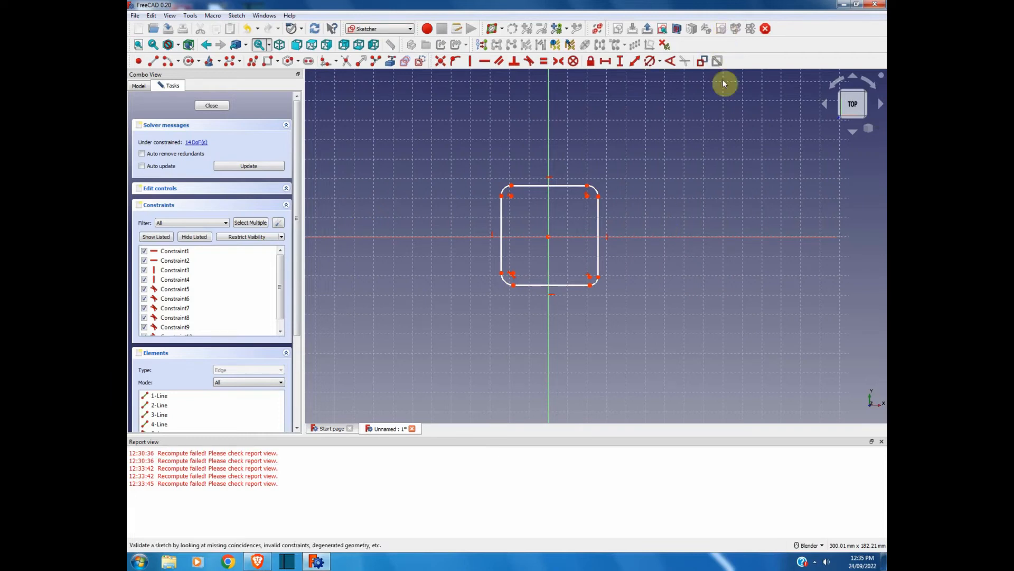
scroll(518, 190, up, 10)
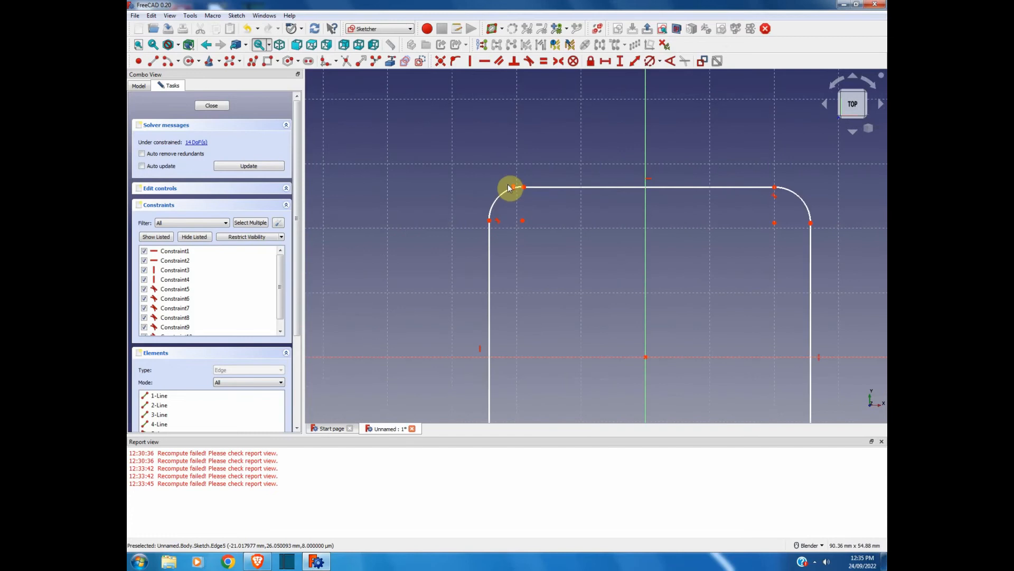
drag(540, 189, 547, 202)
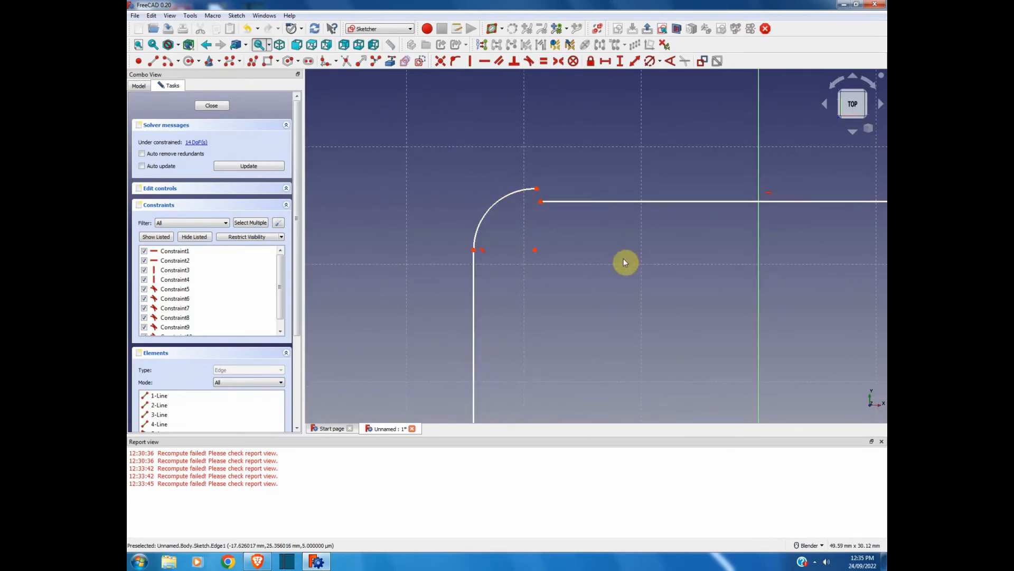
Make the top edge's left endpoint coincident with the end of the upper-left corner arc.
click(541, 201)
click(537, 188)
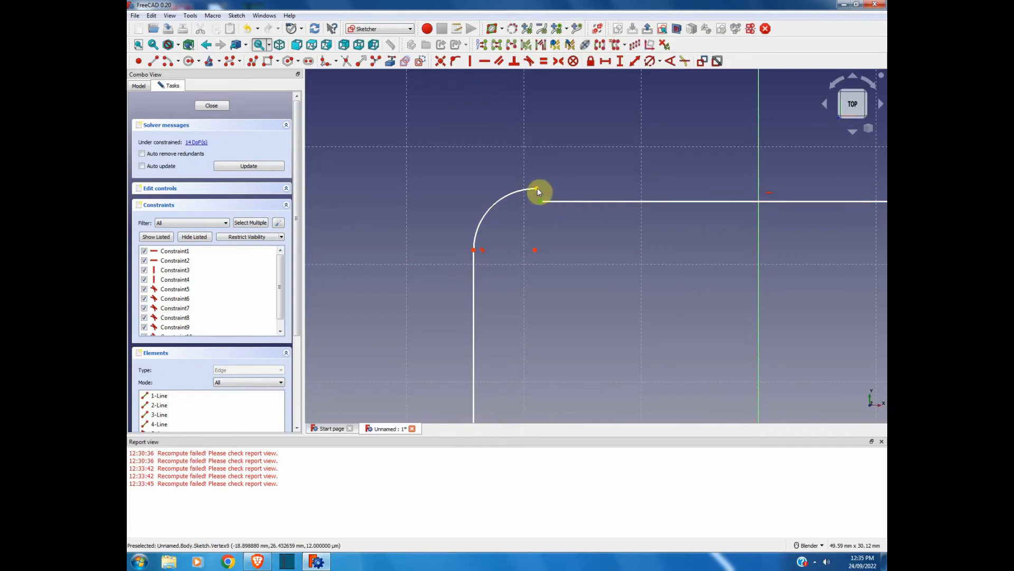
click(441, 61)
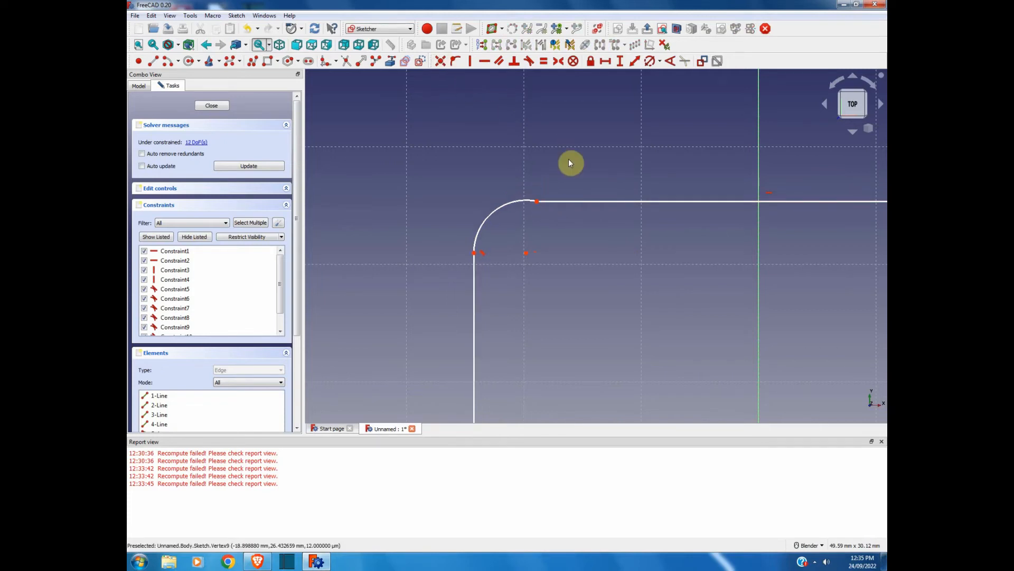
Pull the right edge's upper endpoint off the upper-right corner arc and join the two points with a coincident constraint.
scroll(562, 276, down, 5)
scroll(681, 286, up, 7)
drag(635, 254, 651, 254)
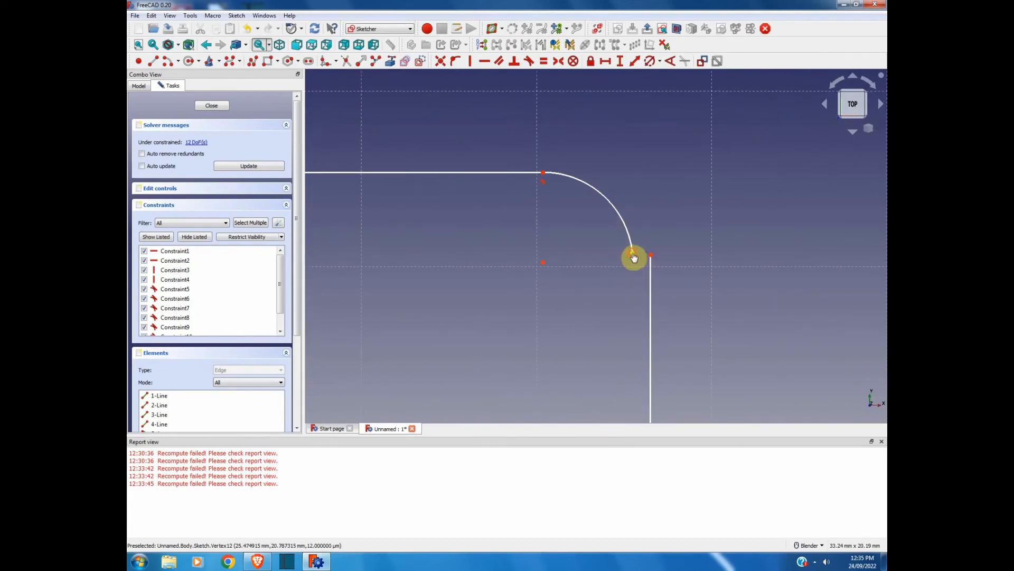
click(633, 255)
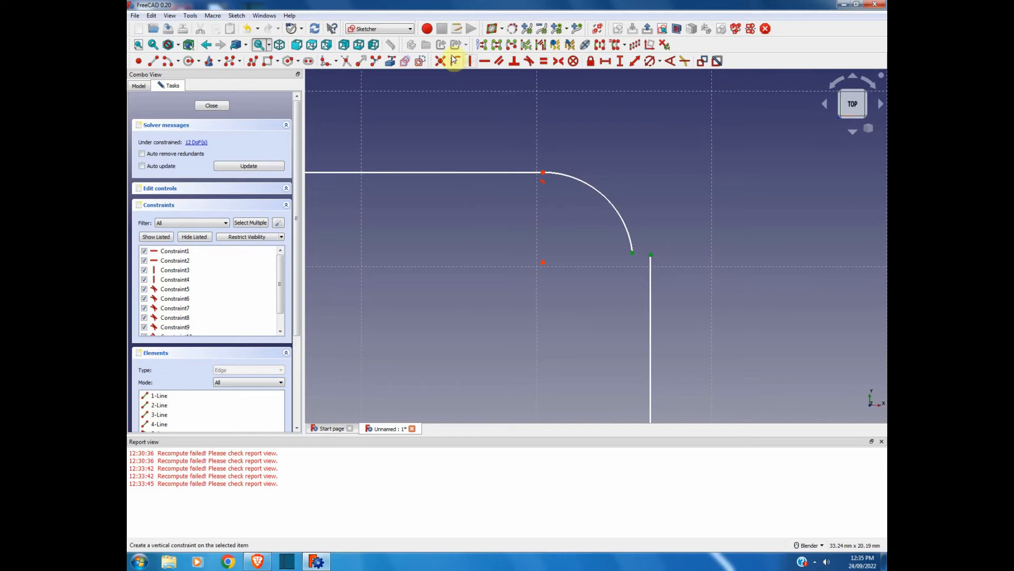
click(441, 62)
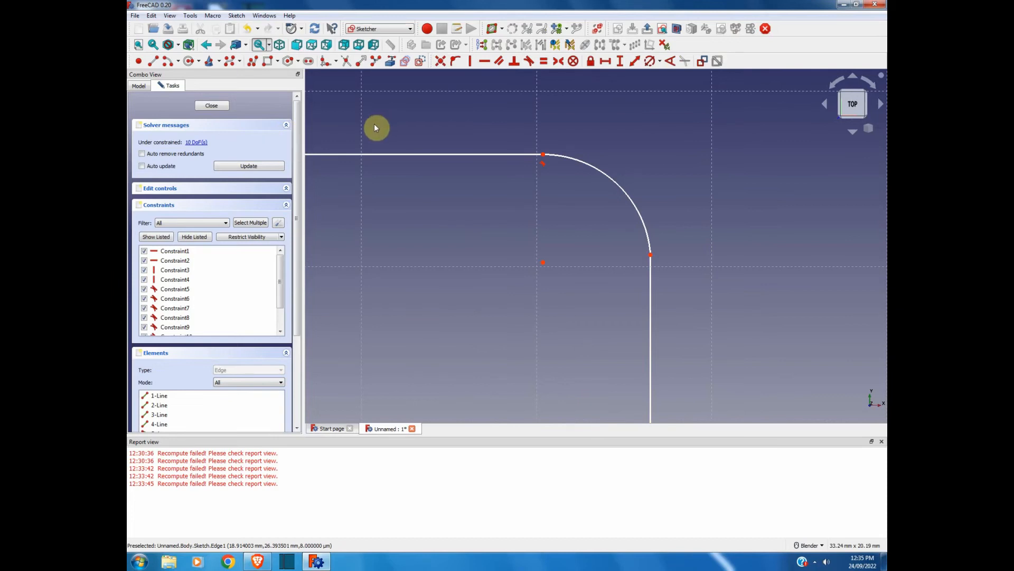
Undo the coincident constraints added at the upper-right and upper-left corners.
key(ctrl+z)
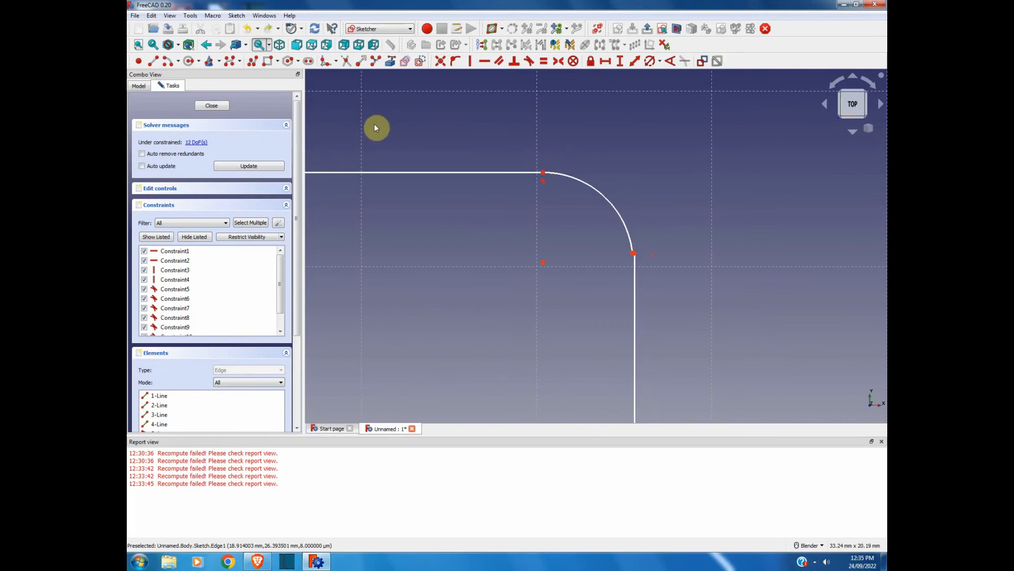
scroll(434, 140, down, 10)
scroll(380, 146, up, 8)
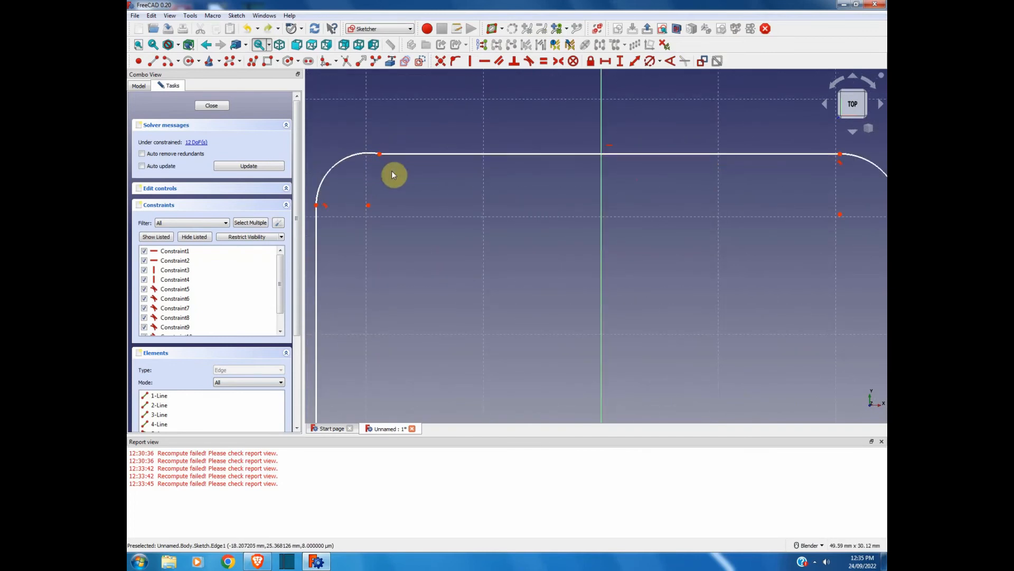
key(ctrl+z)
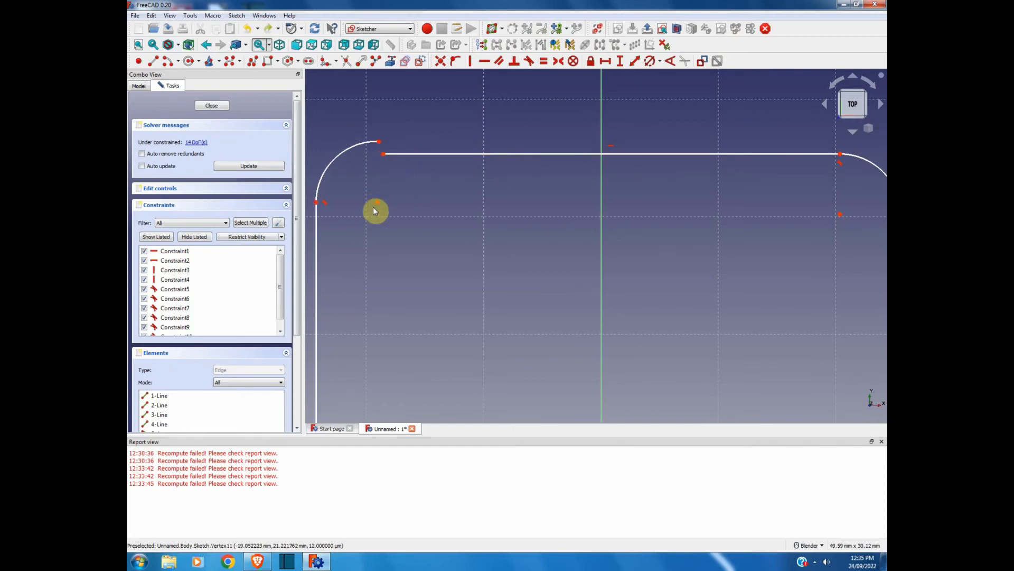
Constrain the upper-left corner arc tangent to the top edge and test it by pulling the edge's left endpoint sideways.
click(362, 143)
click(398, 153)
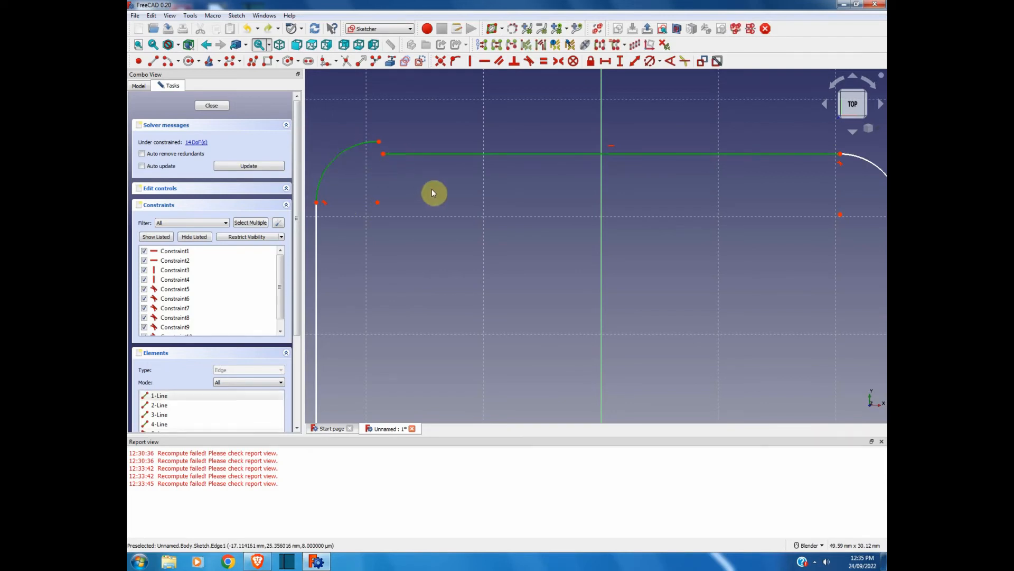
click(528, 61)
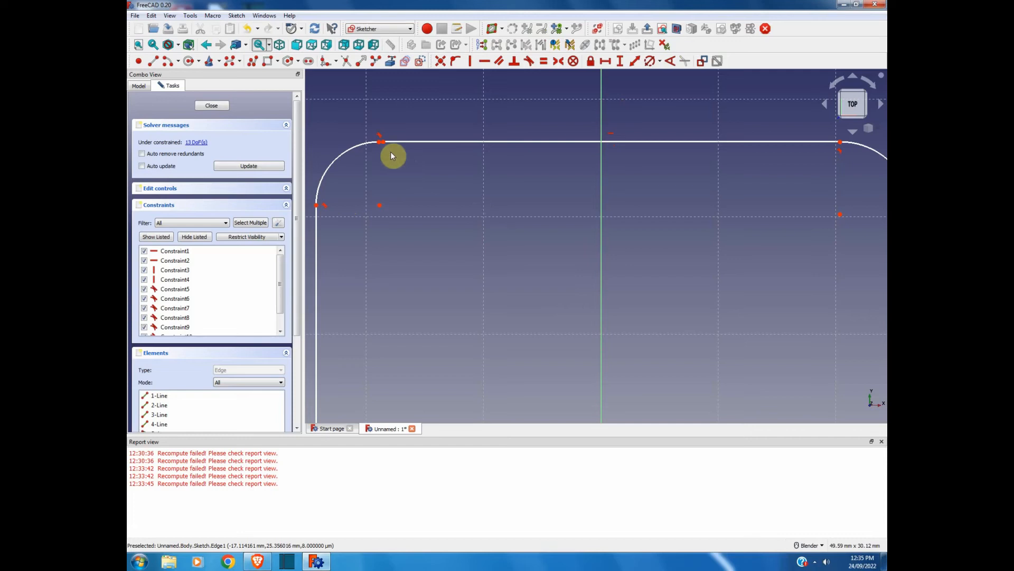
drag(388, 144, 407, 149)
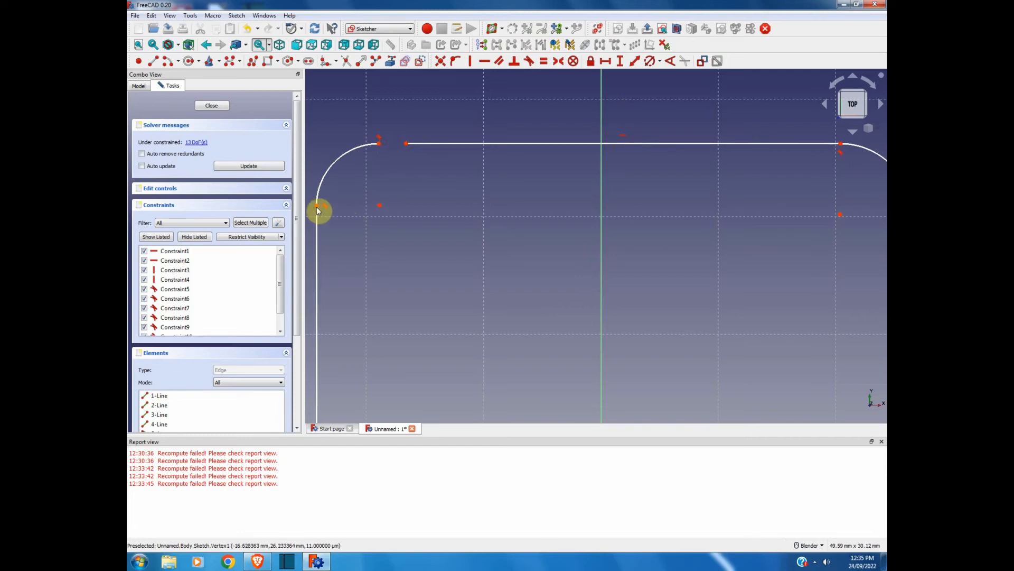
Move the top edge's left endpoint back to the upper-left corner arc and join the two endpoints with a coincident constraint.
drag(319, 204, 315, 211)
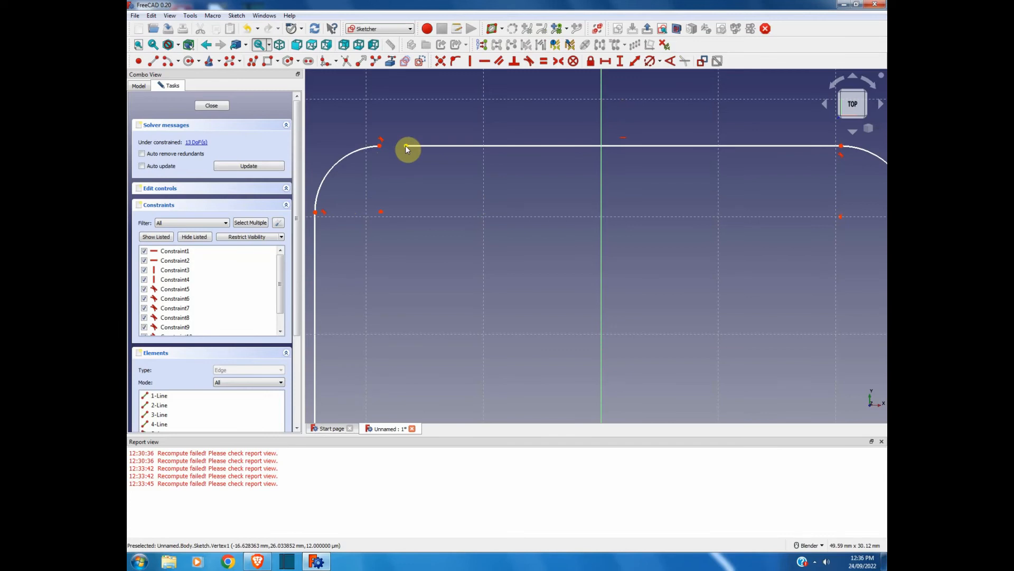
drag(405, 145, 380, 150)
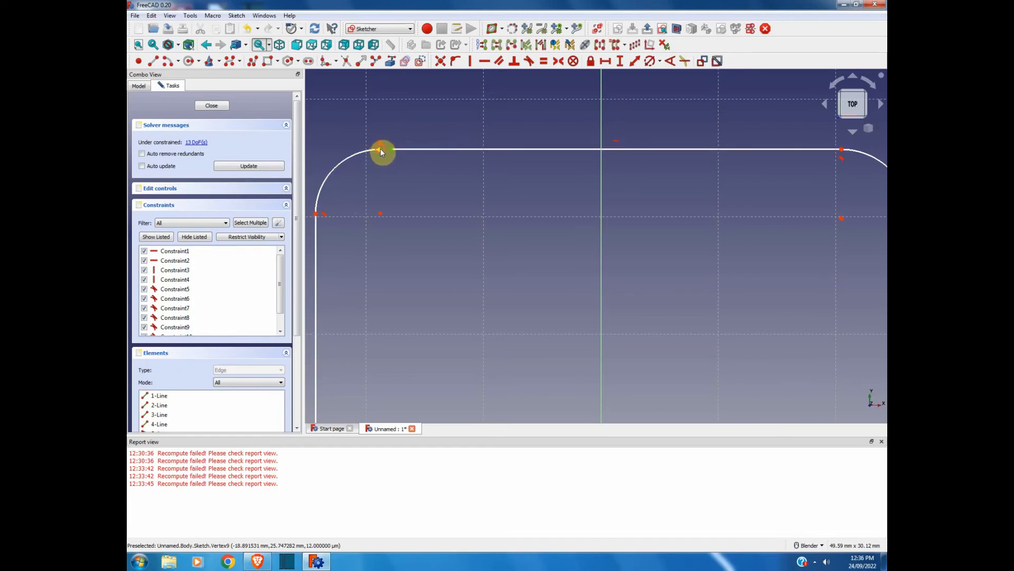
click(381, 151)
click(440, 61)
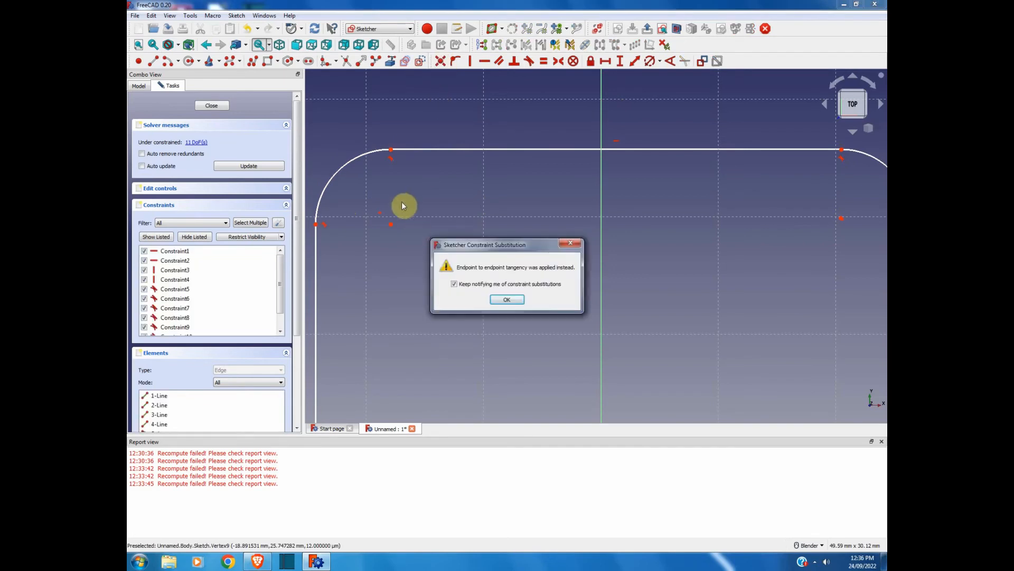
click(506, 300)
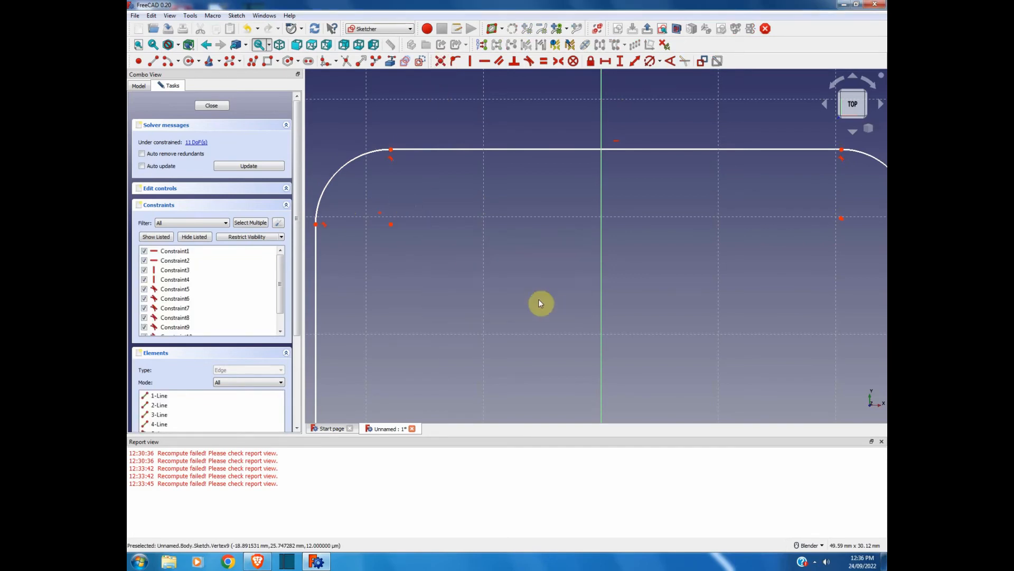
Constrain the upper-right corner arc tangent to the right vertical edge.
scroll(455, 237, down, 3)
scroll(690, 241, up, 5)
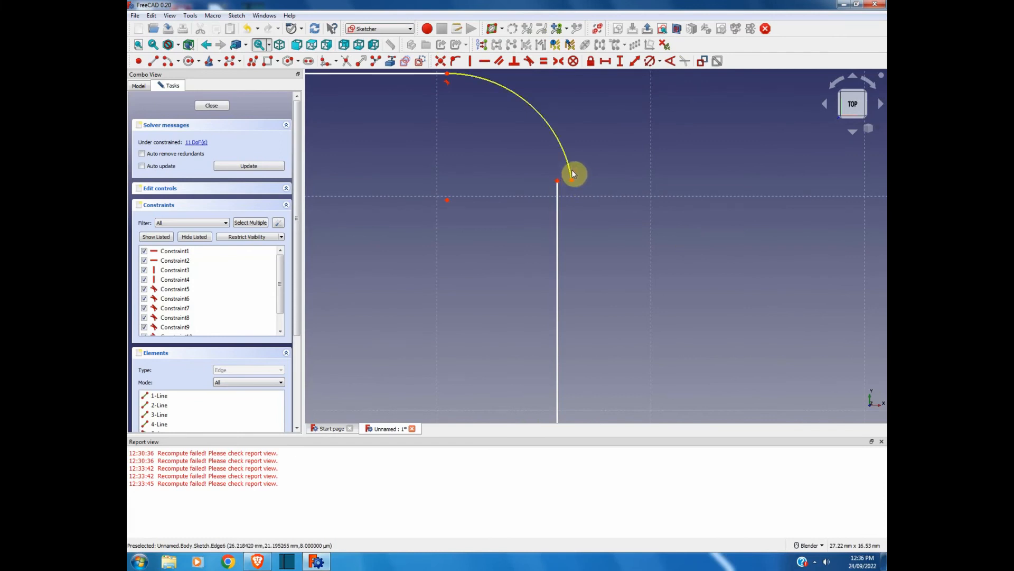
click(570, 172)
click(557, 199)
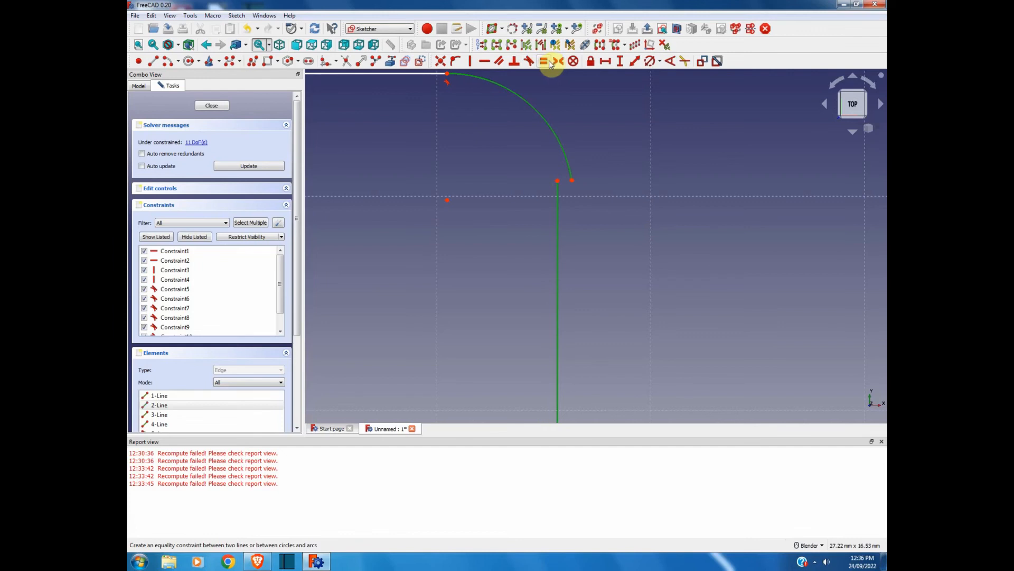
click(528, 62)
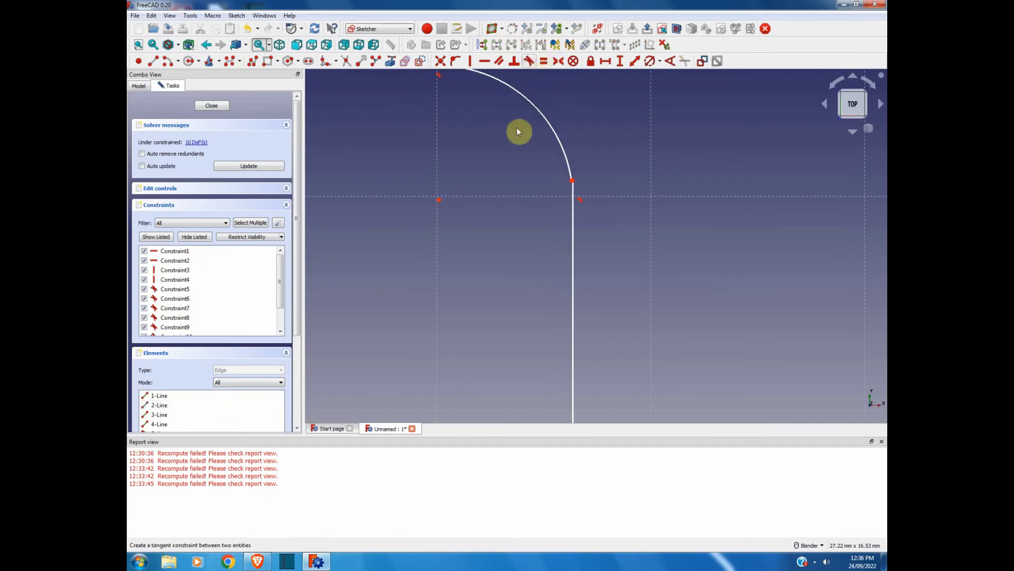
Pull the right edge's upper endpoint down off the upper-right corner arc, then make it coincident with the arc's lower end.
drag(573, 183, 573, 203)
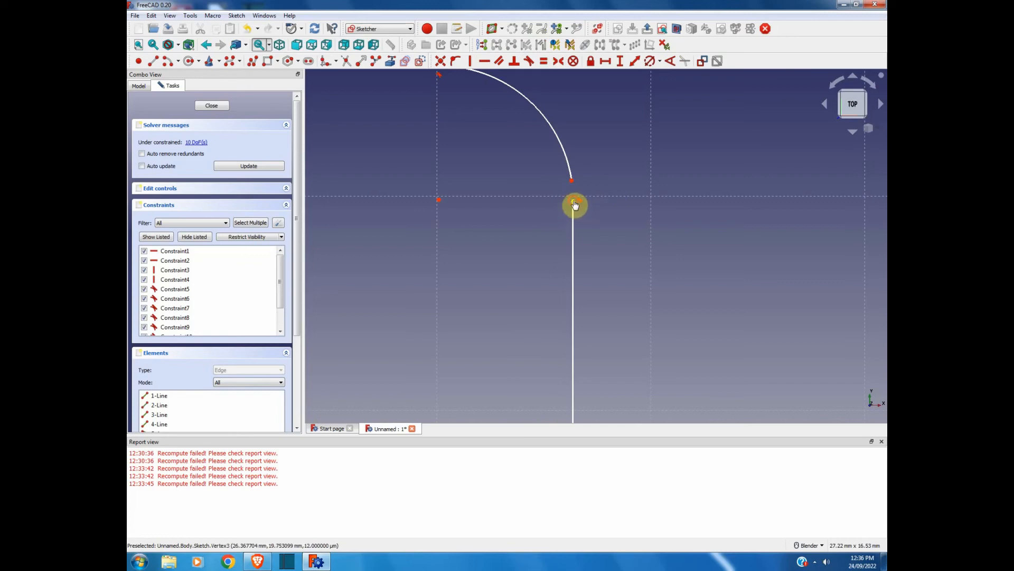
click(573, 201)
click(573, 183)
click(442, 61)
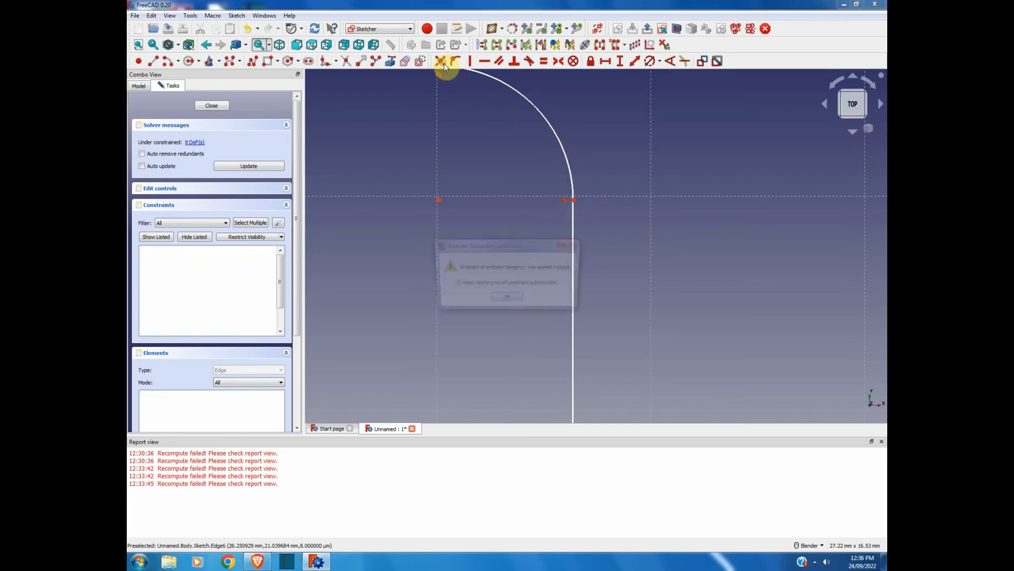
click(506, 301)
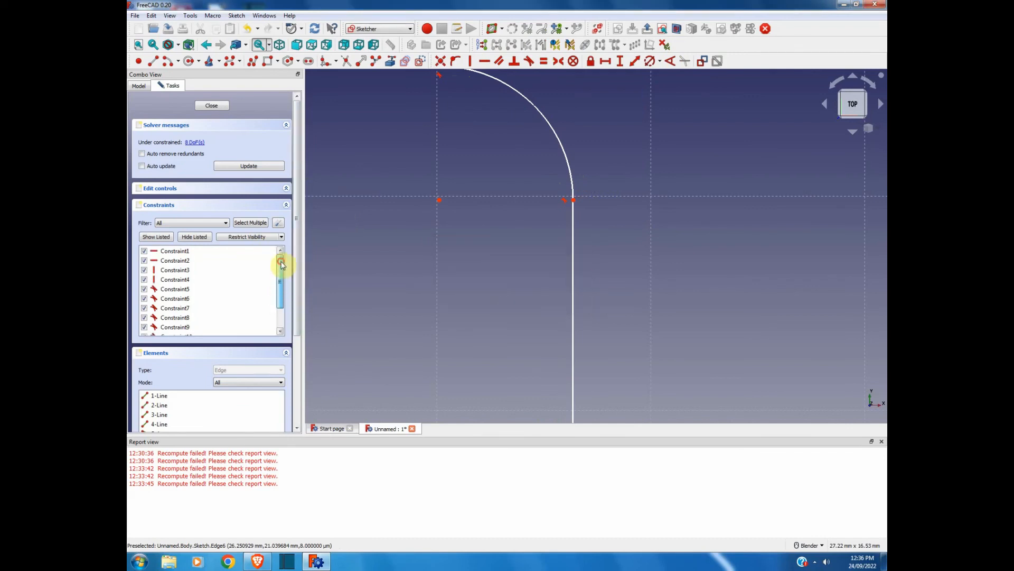
Close the repaired rounded-square sketch and switch to the Part Design workbench.
scroll(485, 262, down, 10)
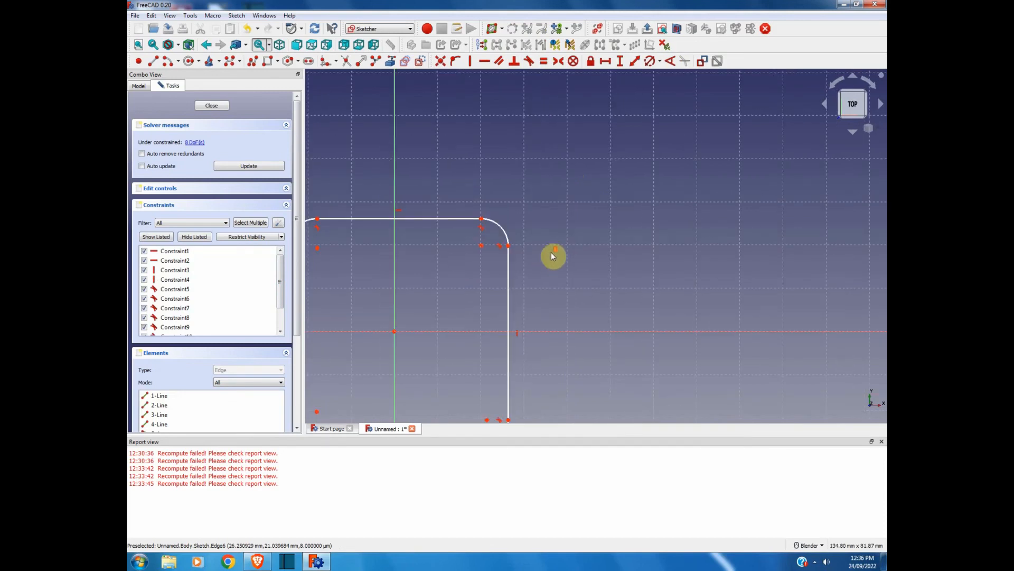
click(210, 106)
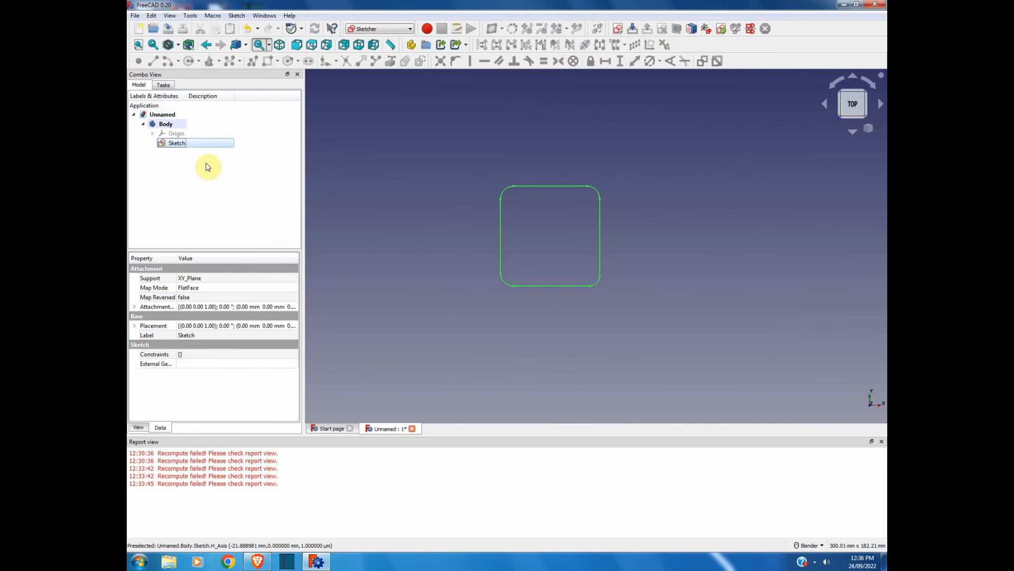
click(393, 29)
click(381, 108)
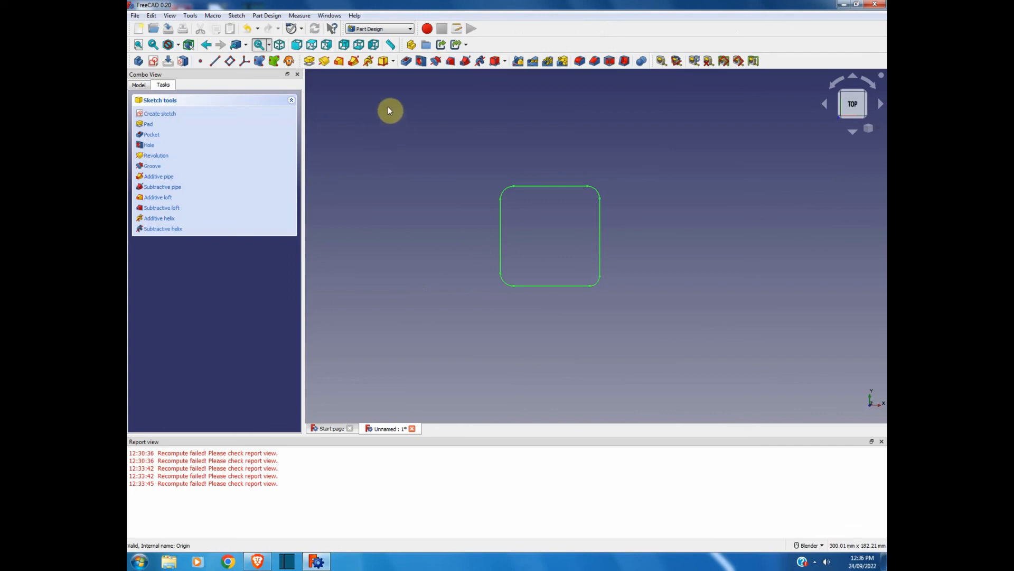
Pad the rounded-square sketch by 10 mm along the sketch normal and inspect the solid at an angle.
click(309, 61)
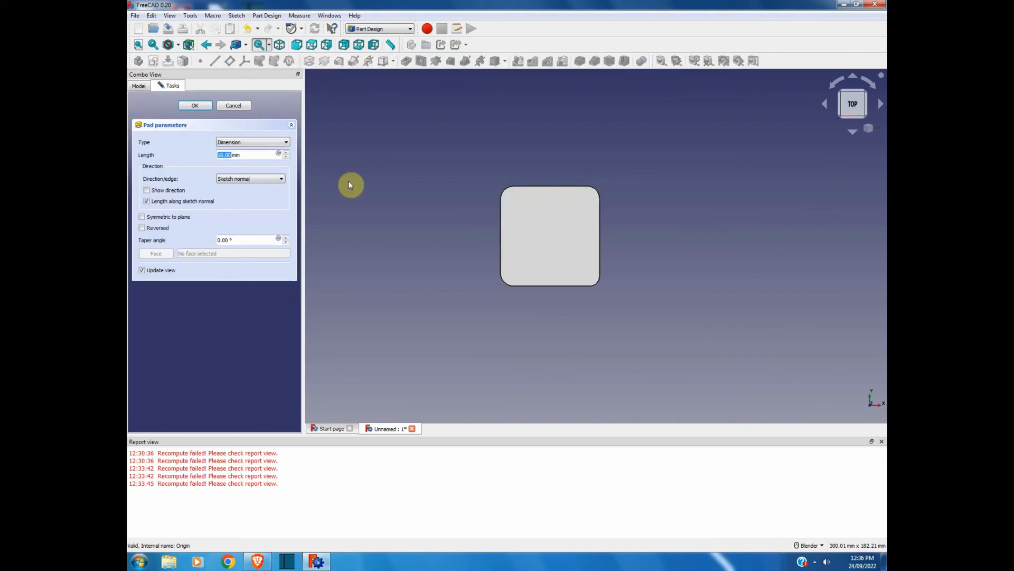
click(195, 106)
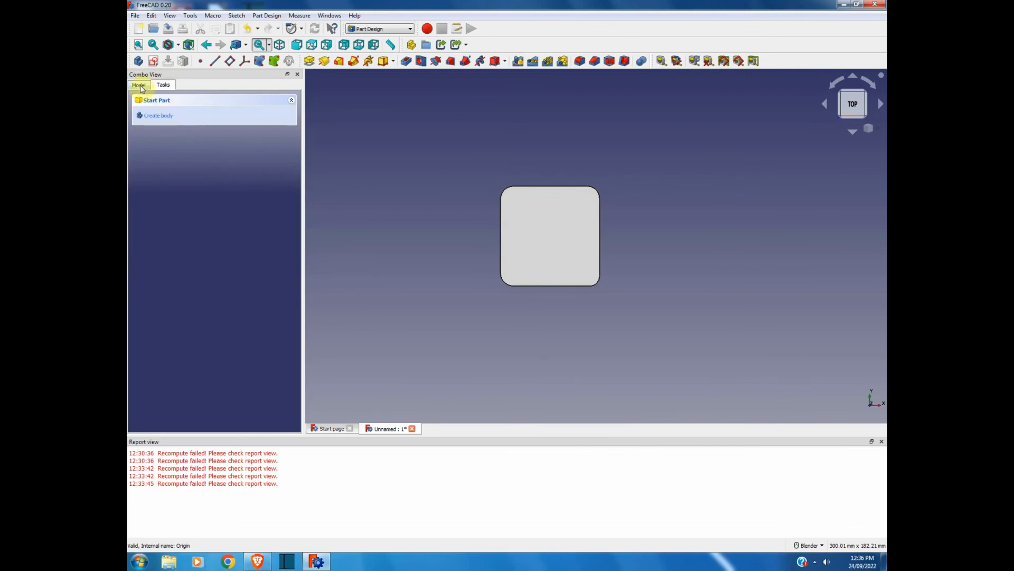
middle_drag(469, 307, 464, 254)
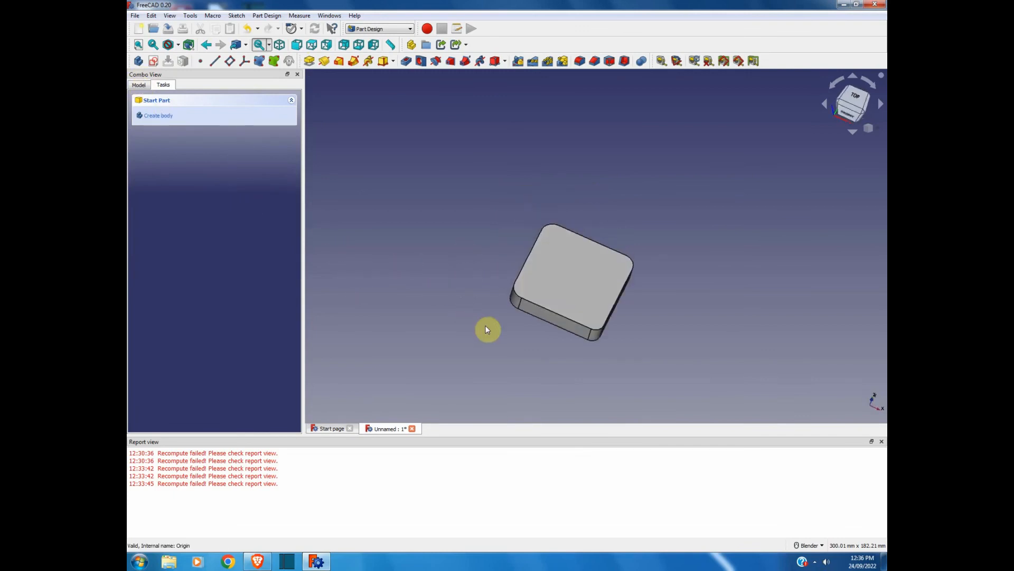